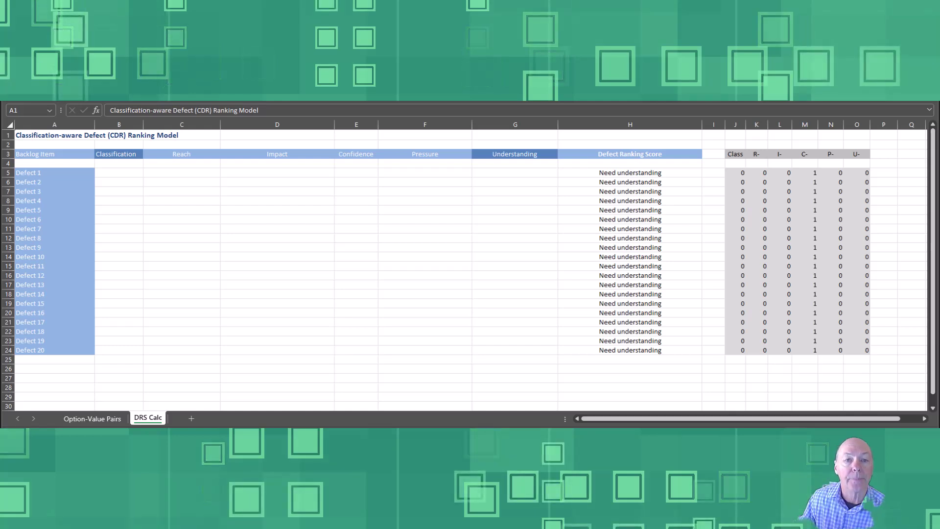
Step: Set the Classification of Defect 1 to Internal, Defect 2 to Reported and Defect 3 to Critical
{"action": "left_click", "coordinate": [119, 172]}
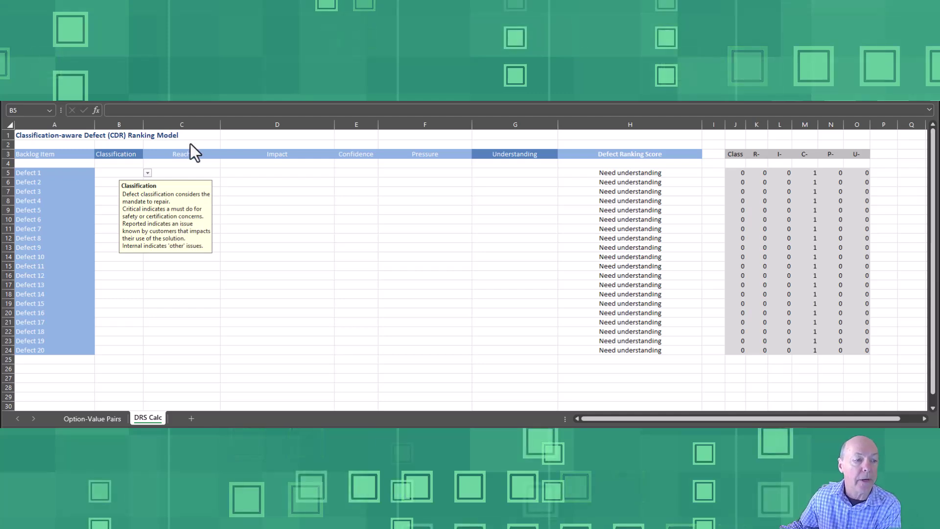
{"action": "left_click", "coordinate": [149, 172]}
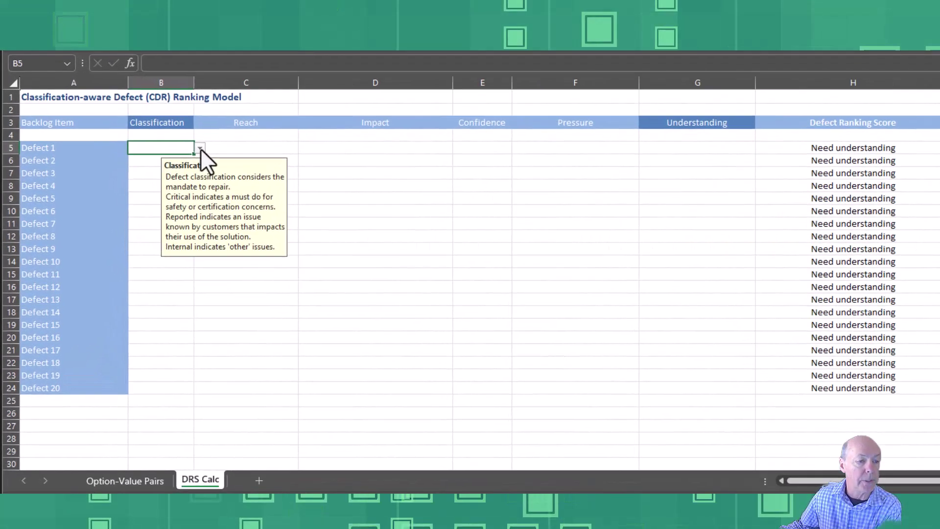
{"action": "left_click", "coordinate": [148, 173]}
{"action": "left_click", "coordinate": [115, 196]}
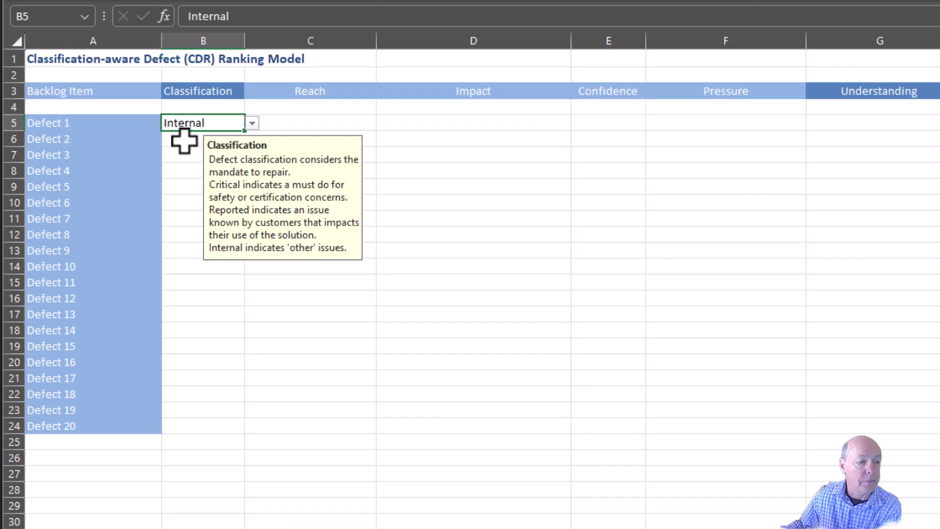
{"action": "left_click", "coordinate": [228, 141]}
{"action": "left_click", "coordinate": [252, 139]}
{"action": "key", "text": "Escape"}
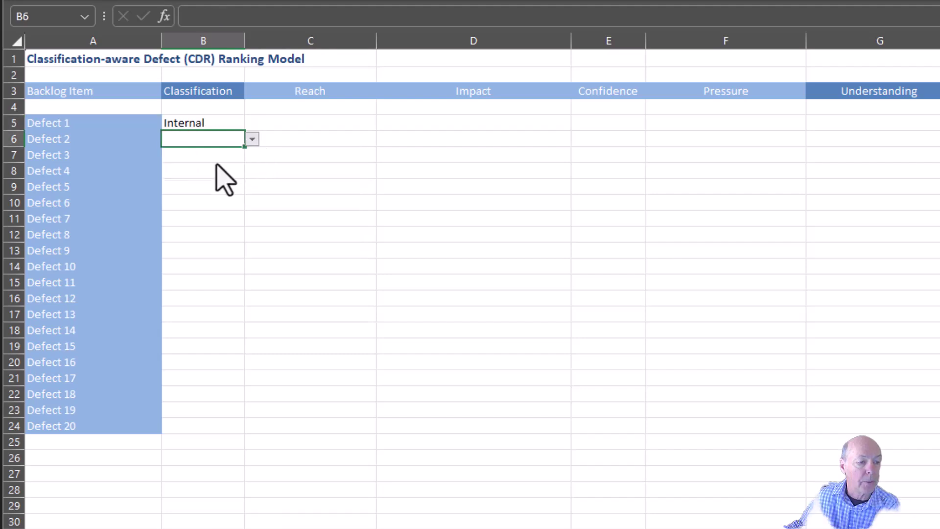
{"action": "left_click", "coordinate": [203, 156]}
{"action": "left_click", "coordinate": [252, 156]}
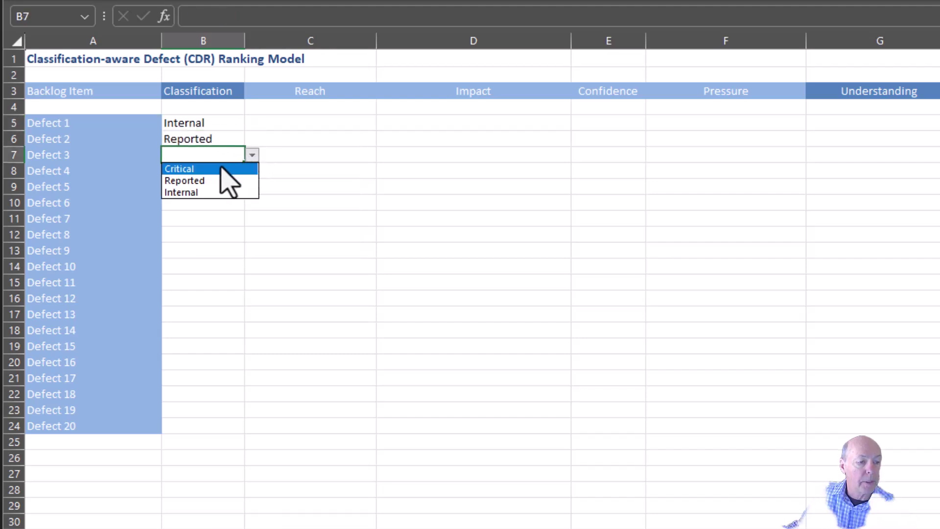
{"action": "left_click", "coordinate": [213, 171]}
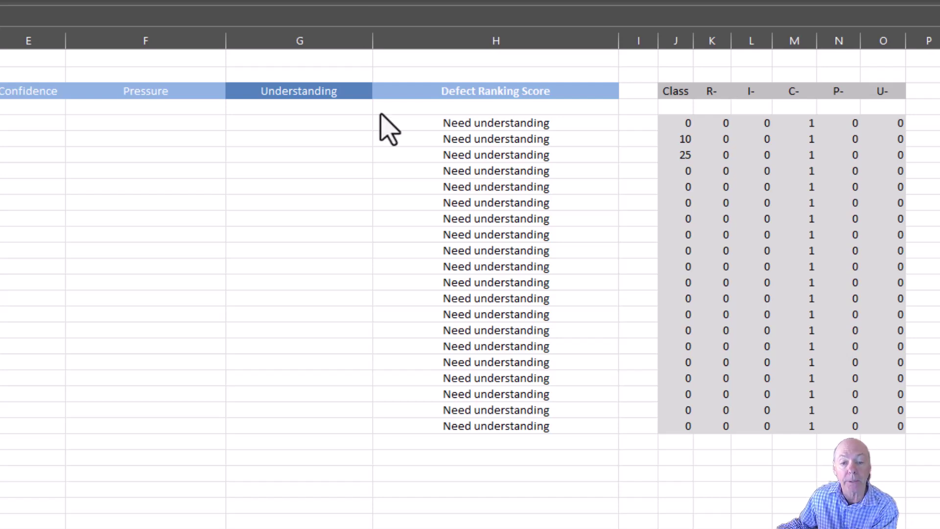
Step: Set the Understanding of Defects 1, 2 and 3 to Fair understanding
{"action": "left_click", "coordinate": [340, 122]}
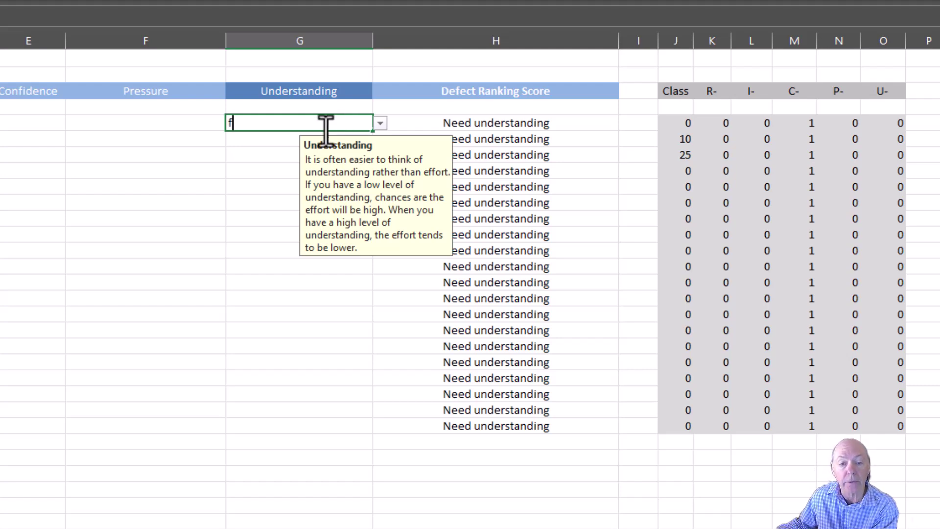
{"action": "key", "text": "Escape"}
{"action": "left_click", "coordinate": [265, 142]}
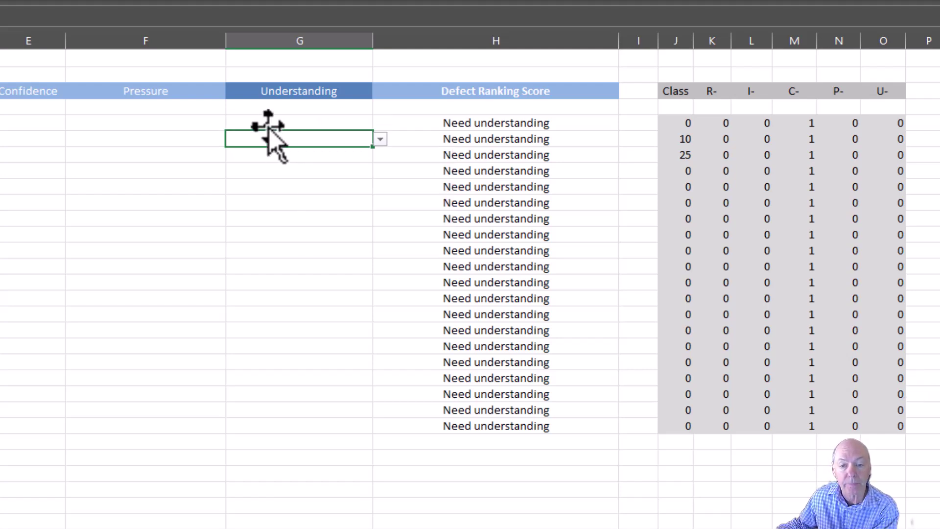
{"action": "left_click", "coordinate": [271, 125]}
{"action": "left_click", "coordinate": [381, 124]}
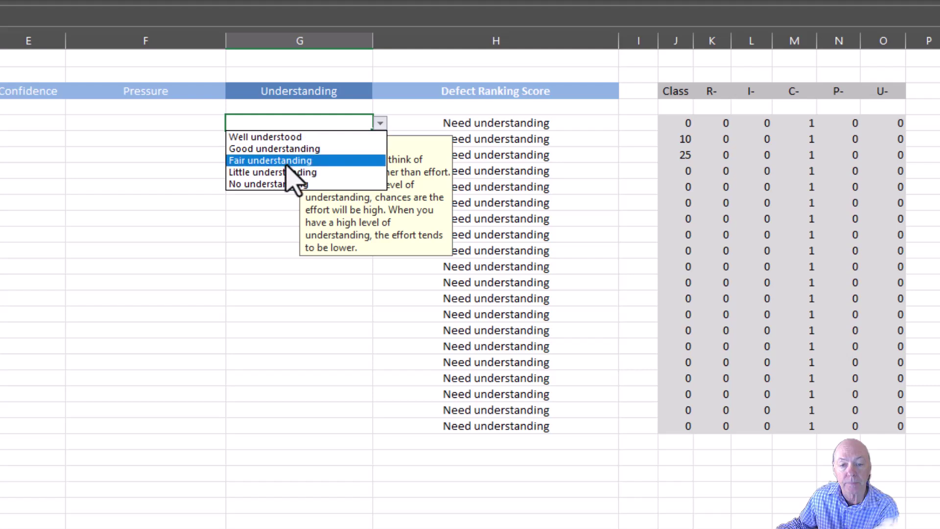
{"action": "left_click", "coordinate": [288, 158]}
{"action": "left_click", "coordinate": [282, 141]}
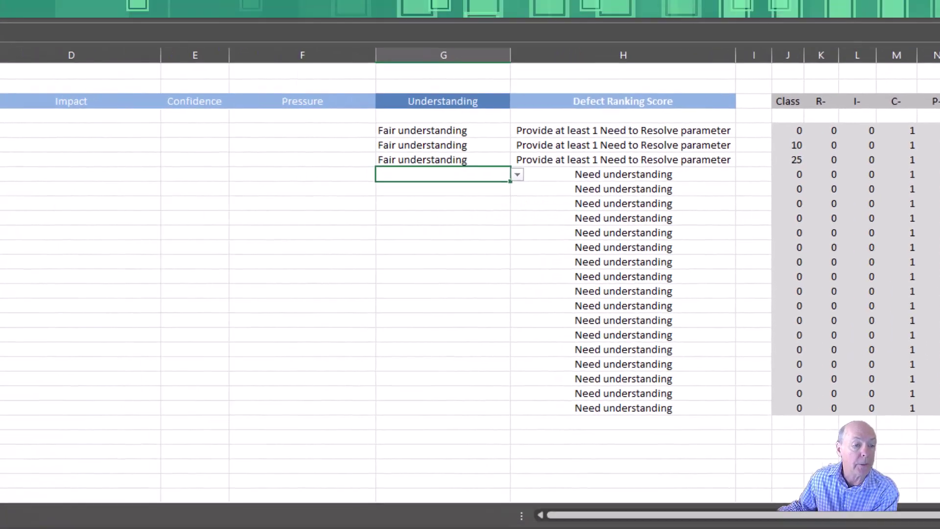
Step: Set the Reach of Defects 1, 2 and 3 to Moderate / Limited
{"action": "left_click", "coordinate": [231, 147]}
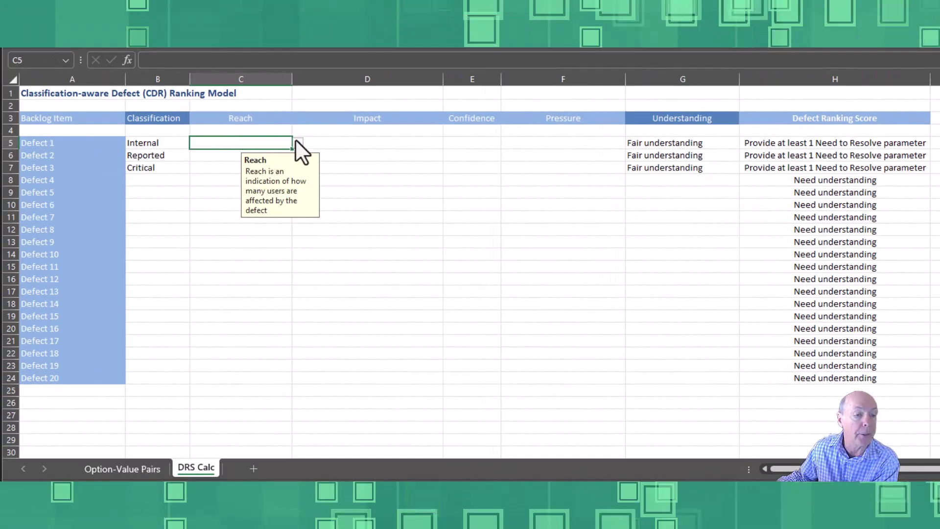
{"action": "left_click", "coordinate": [297, 142]}
{"action": "left_click", "coordinate": [236, 176]}
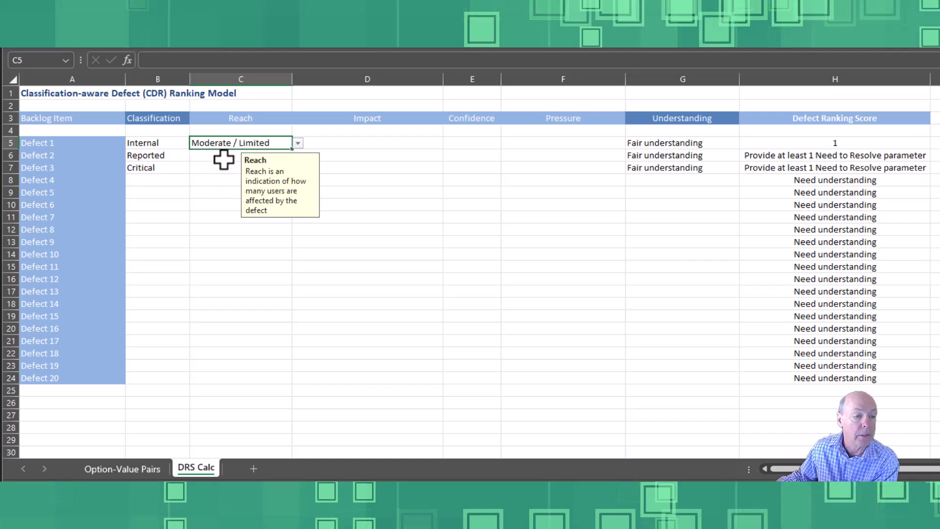
{"action": "left_click", "coordinate": [223, 159]}
{"action": "left_click", "coordinate": [297, 155]}
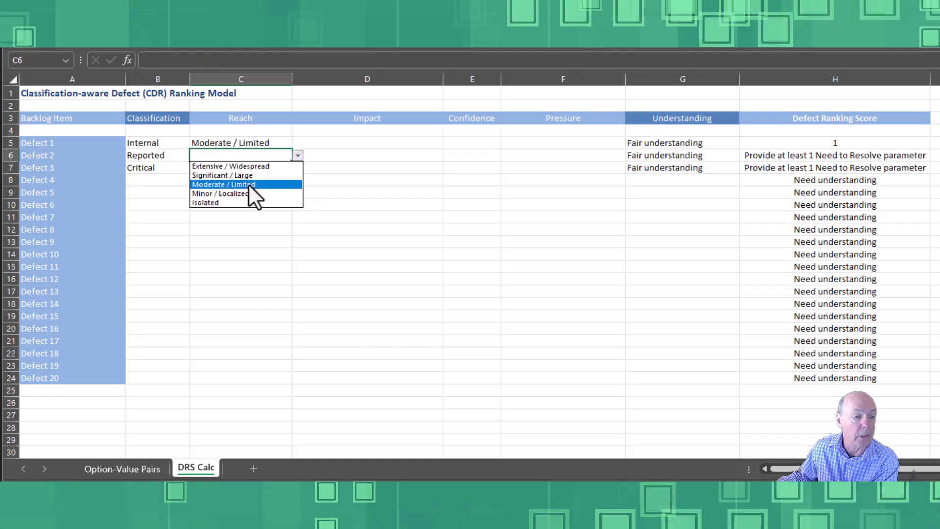
{"action": "left_click", "coordinate": [248, 184]}
{"action": "left_click", "coordinate": [223, 168]}
{"action": "left_click", "coordinate": [297, 168]}
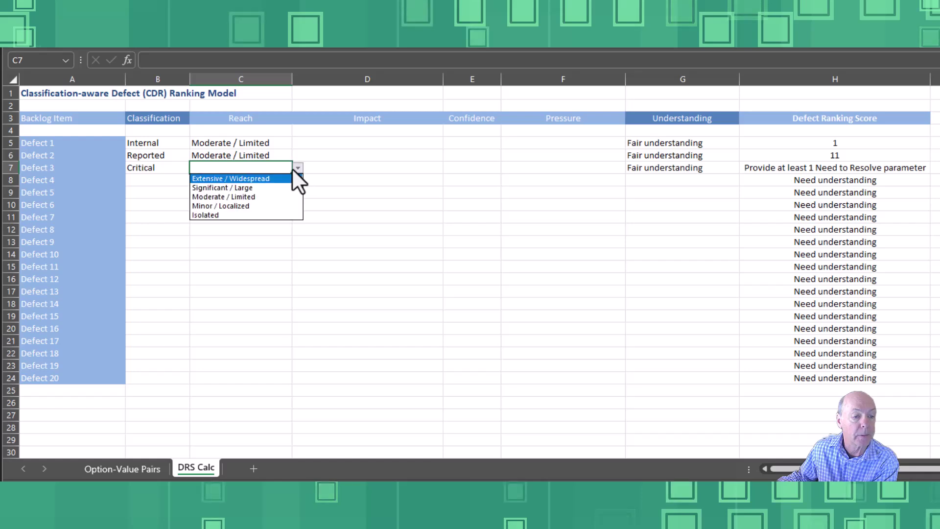
{"action": "left_click", "coordinate": [255, 197]}
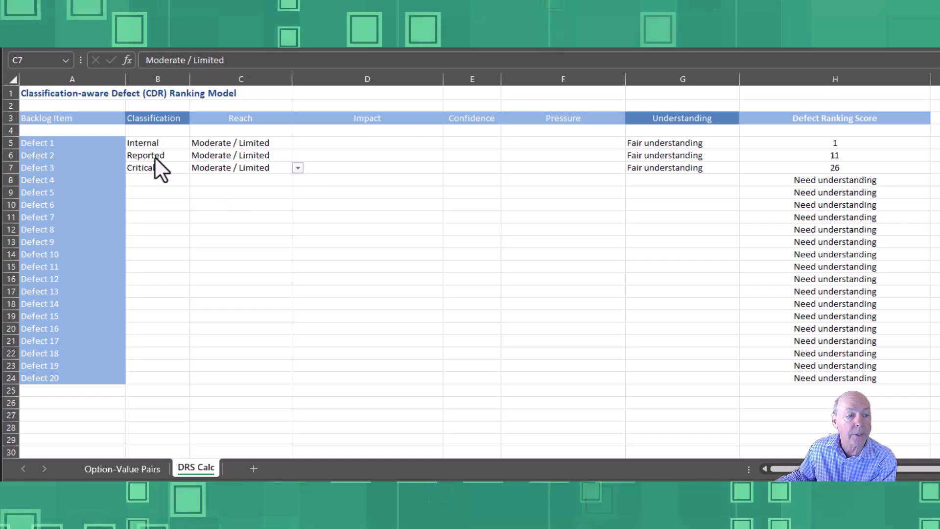
Step: Copy the parameters of Defects 1 to 3 (B5:G7) into the rows of Defects 5 to 7, starting at B9
{"action": "left_click_drag", "start_coordinate": [153, 141], "coordinate": [718, 164]}
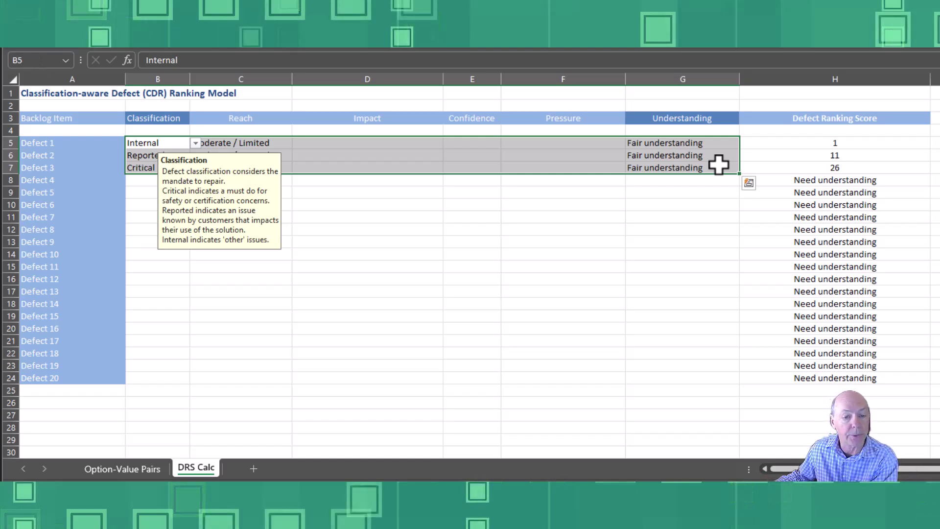
{"action": "key", "text": "ctrl+c"}
{"action": "left_click", "coordinate": [134, 192]}
{"action": "key", "text": "ctrl+v"}
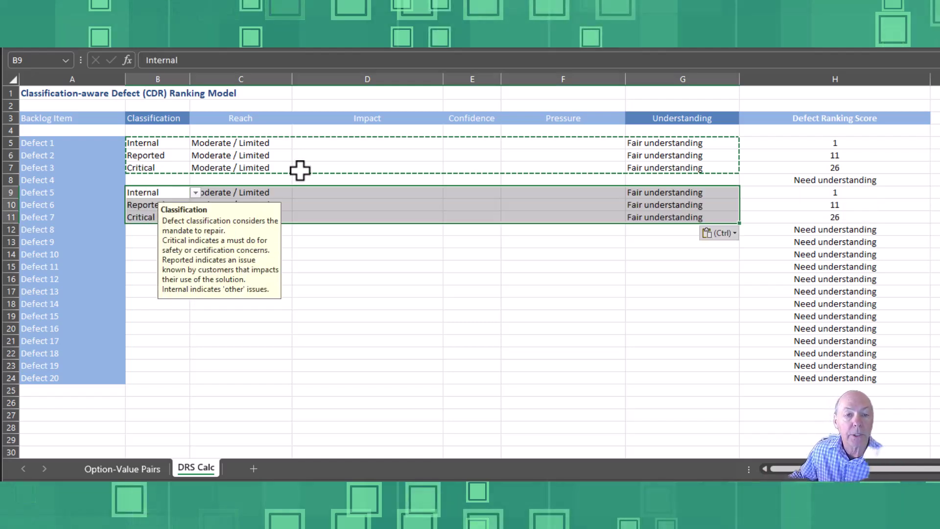
Step: Set the Impact of Defect 6 to Disruptive, individual-level impacts and compare its ranking score with that of Defect 2
{"action": "left_click", "coordinate": [327, 194]}
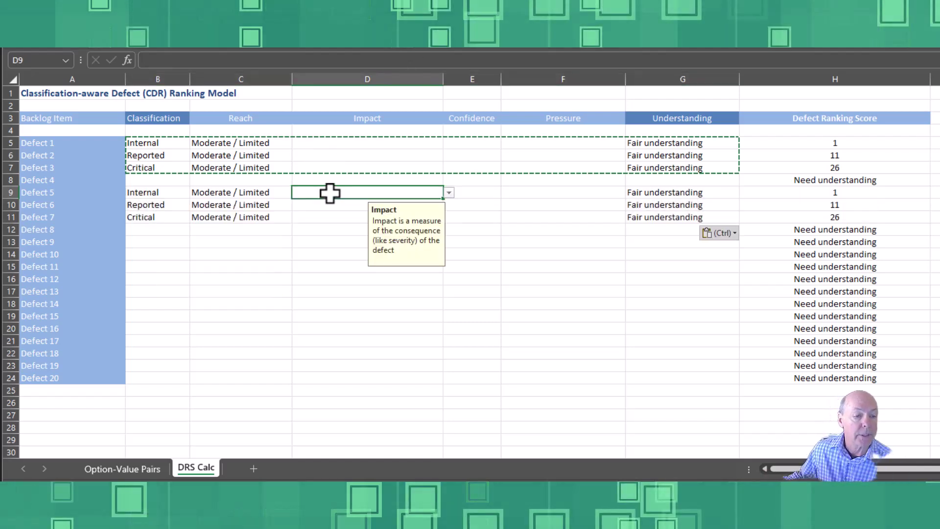
{"action": "left_click", "coordinate": [387, 206]}
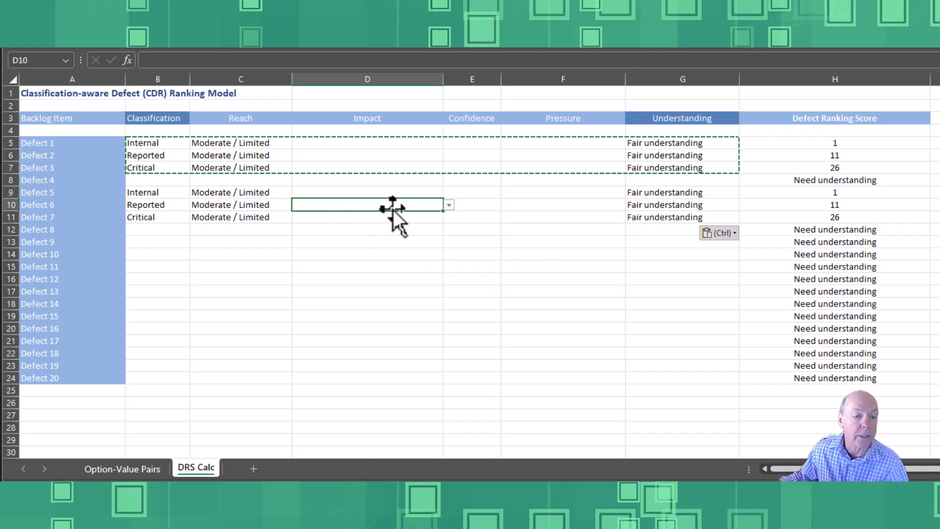
{"action": "left_click", "coordinate": [449, 206]}
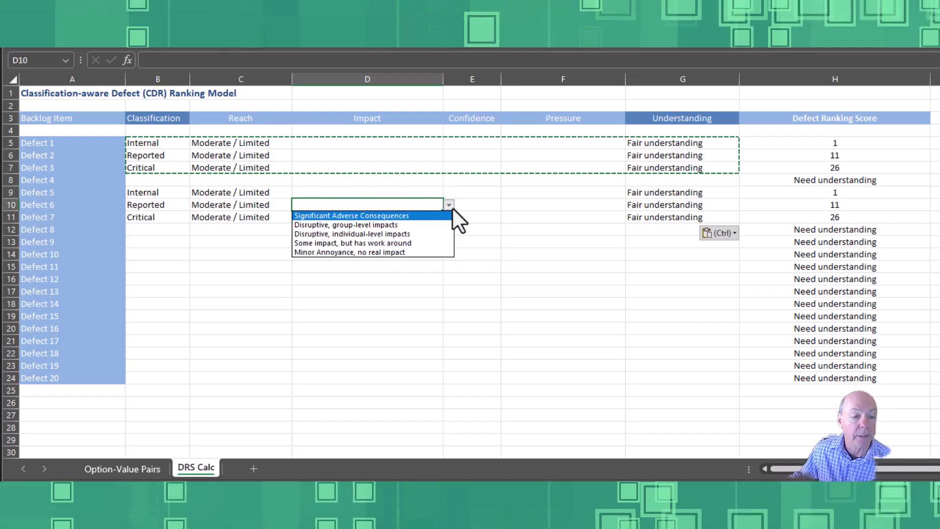
{"action": "left_click", "coordinate": [422, 235]}
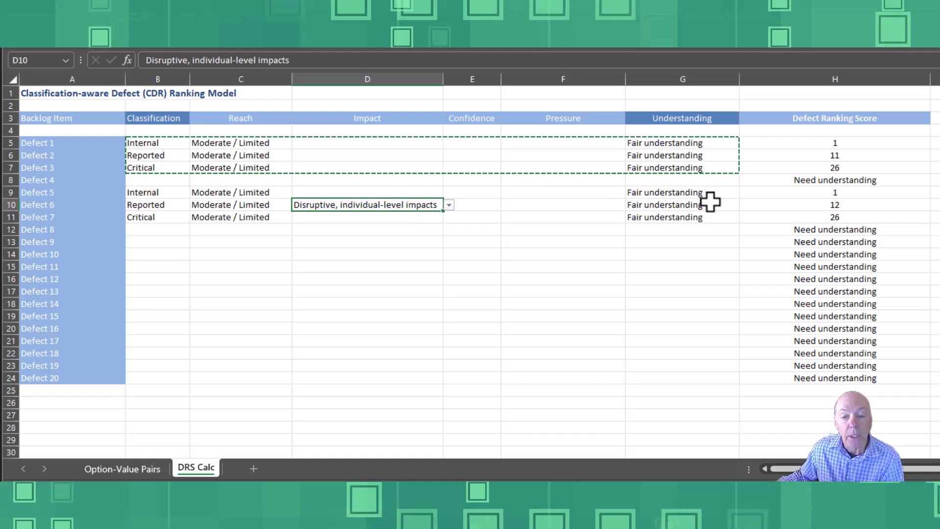
{"action": "left_click", "coordinate": [836, 205]}
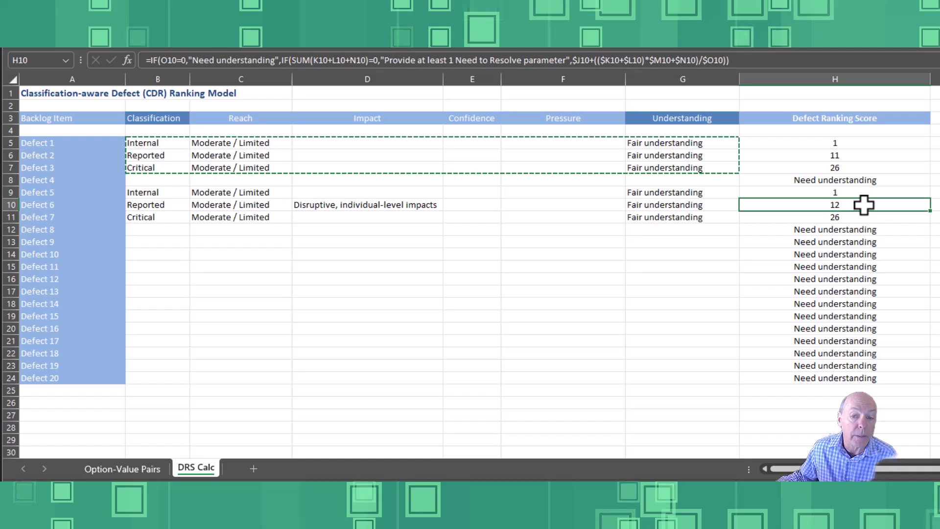
{"action": "left_click", "coordinate": [863, 154]}
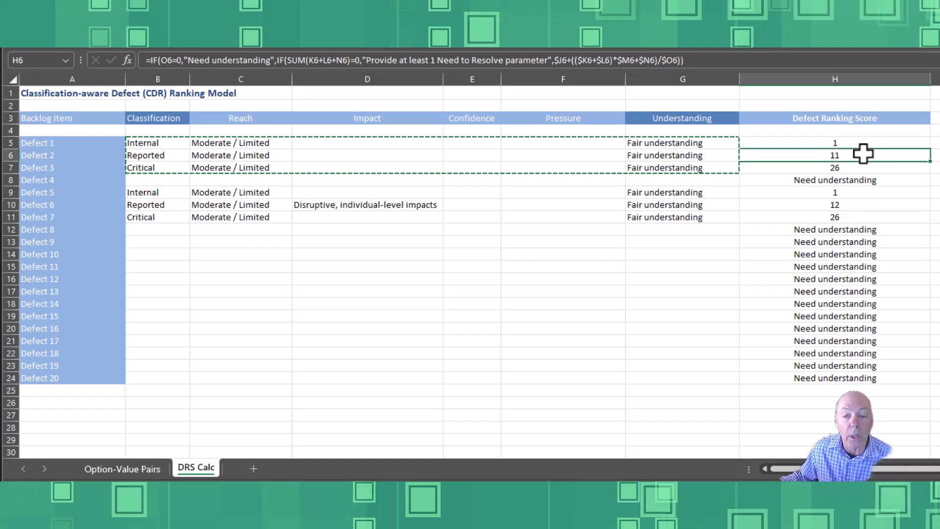
Step: Copy the parameters of Defects 5 to 7 (B9:G11) into the rows of Defects 9 to 11, starting at B13
{"action": "left_click", "coordinate": [388, 193]}
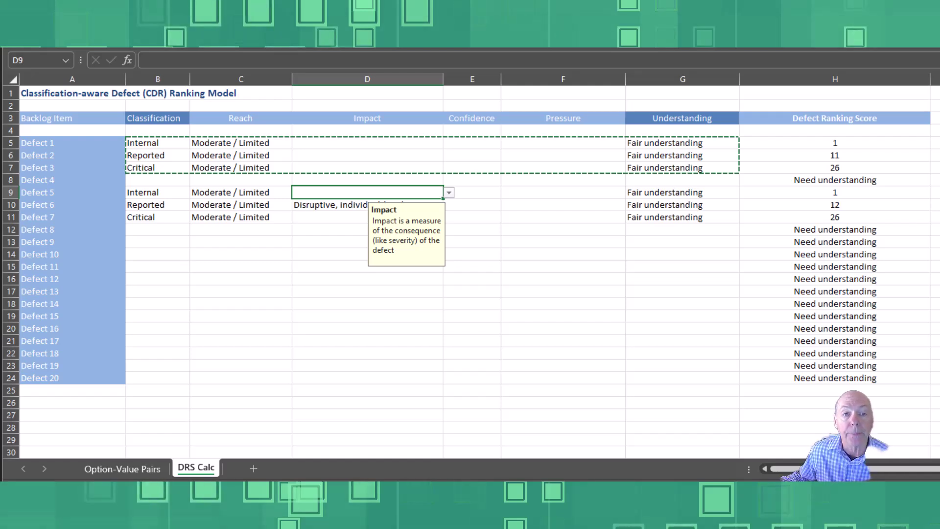
{"action": "key", "text": "Down"}
{"action": "key", "text": "Down"}
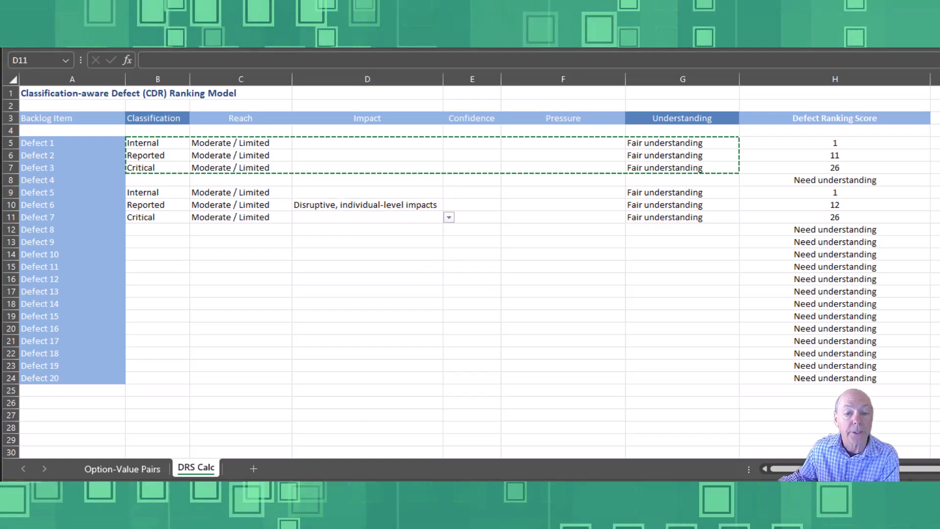
{"action": "left_click_drag", "start_coordinate": [164, 191], "coordinate": [484, 206]}
{"action": "left_click_drag", "start_coordinate": [568, 195], "coordinate": [700, 213]}
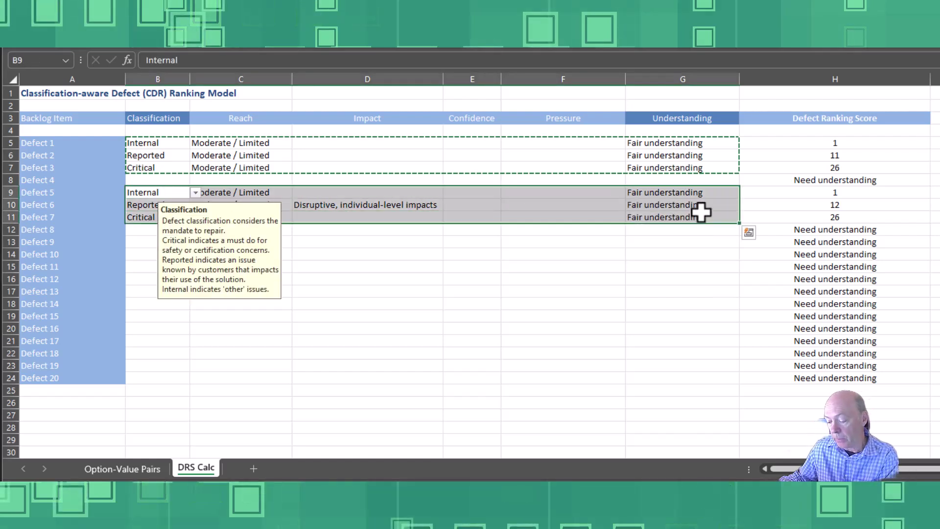
{"action": "key", "text": "ctrl+c"}
{"action": "left_click", "coordinate": [143, 239]}
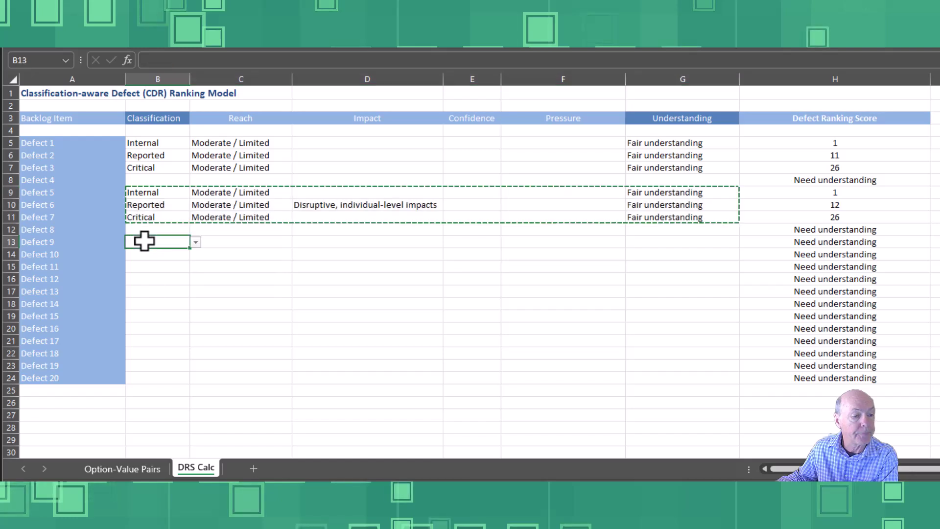
{"action": "key", "text": "ctrl+v"}
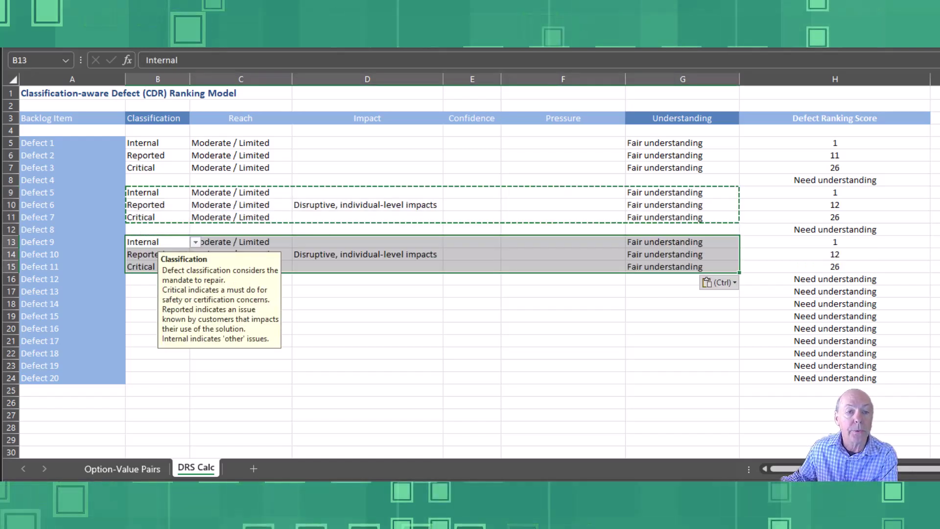
Step: Set the Confidence of Defect 10 to Medium and check its ranking score
{"action": "left_click", "coordinate": [466, 260]}
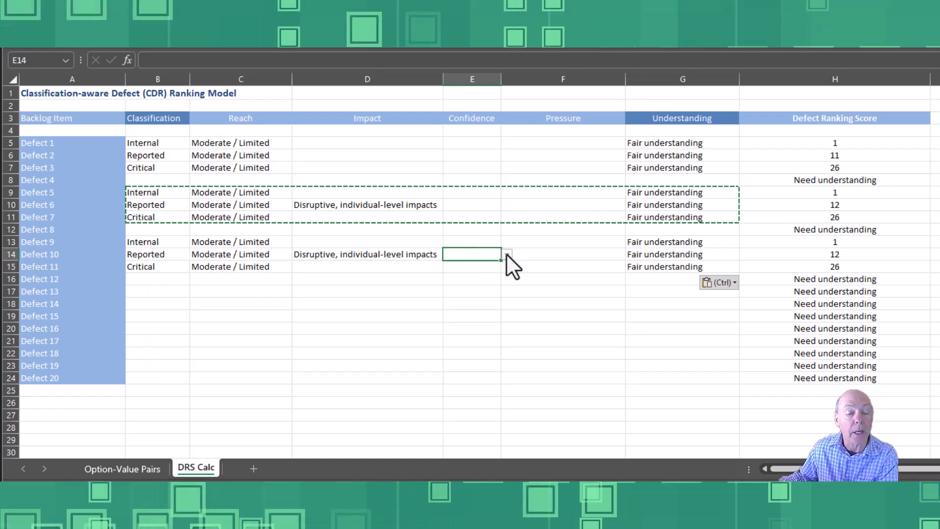
{"action": "left_click", "coordinate": [507, 254]}
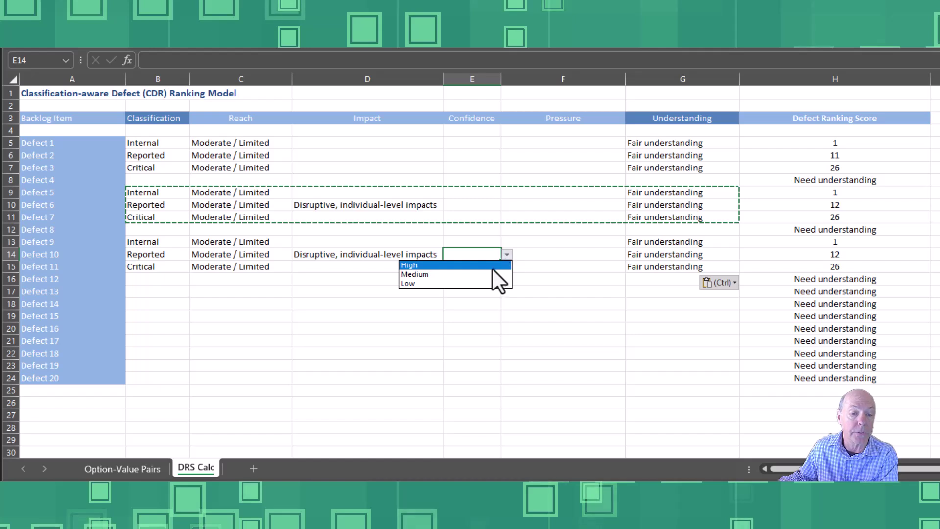
{"action": "left_click", "coordinate": [492, 272]}
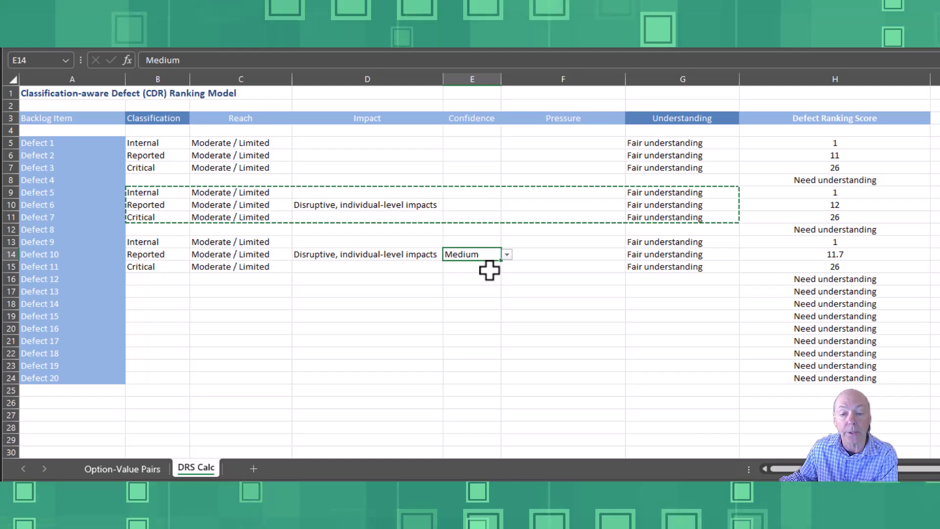
{"action": "left_click", "coordinate": [825, 254]}
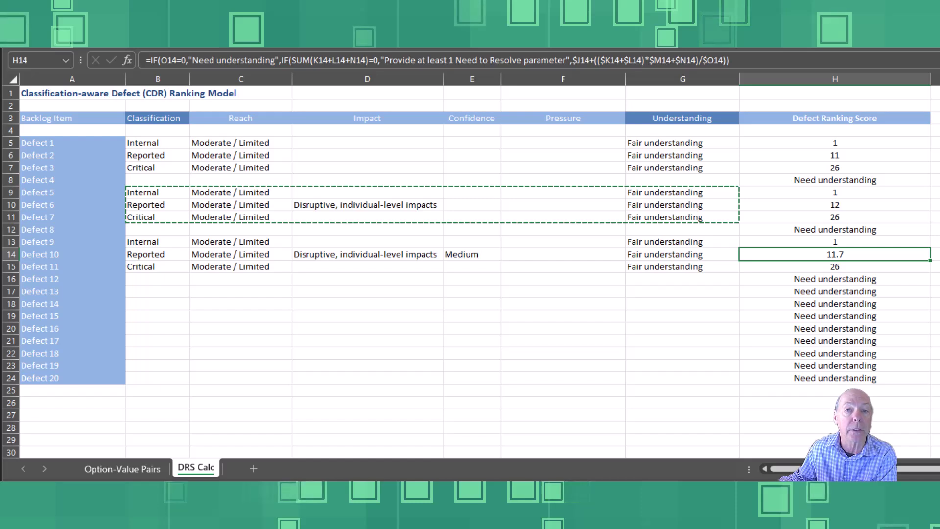
Step: Switch the Confidence of Defect 10 to High and clear that Confidence cell again
{"action": "left_click", "coordinate": [467, 255]}
{"action": "left_click", "coordinate": [506, 255]}
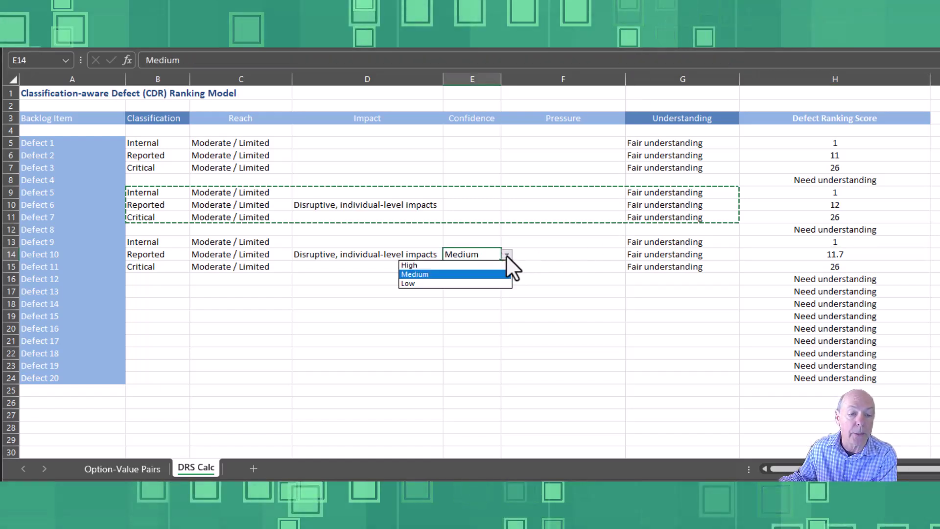
{"action": "left_click", "coordinate": [474, 267]}
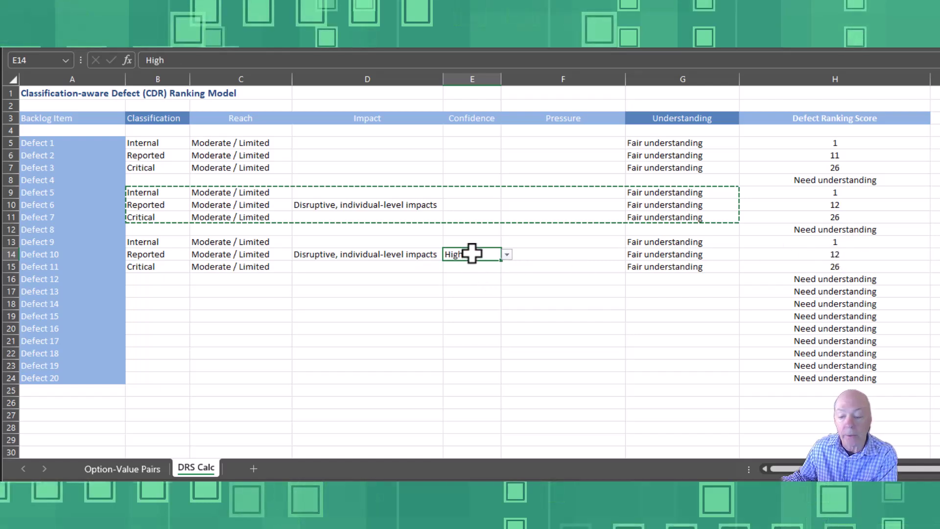
{"action": "key", "text": "Delete"}
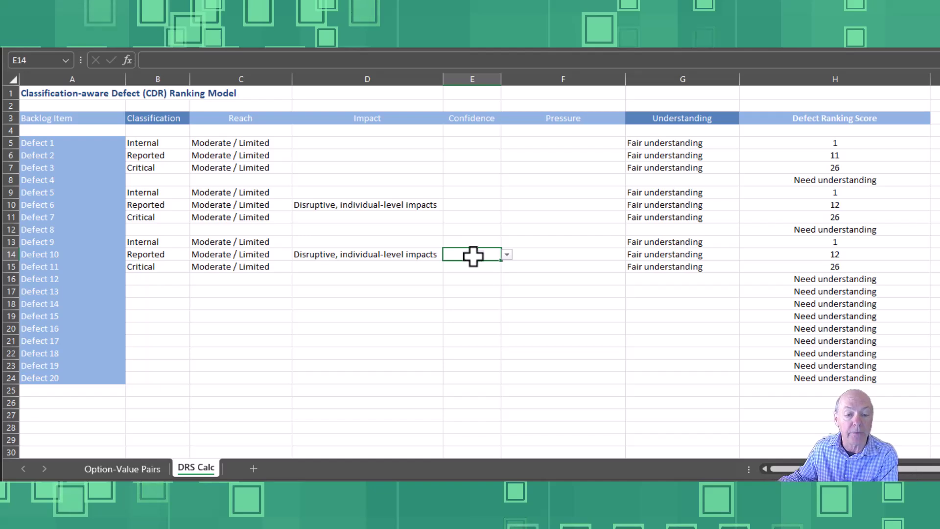
Step: Copy the parameters of Defects 9 to 11 (B13:G15) into the rows of Defects 13 to 15, starting at B17
{"action": "left_click", "coordinate": [467, 266]}
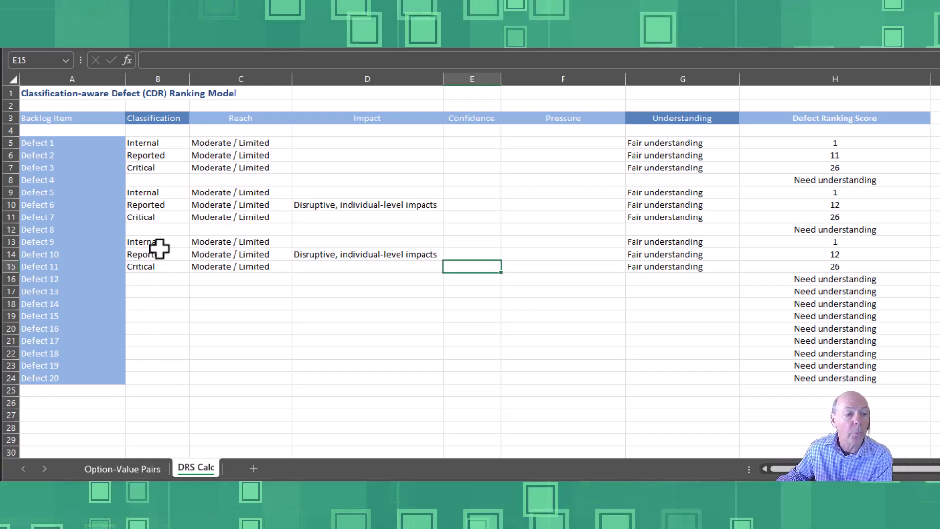
{"action": "left_click_drag", "start_coordinate": [157, 241], "coordinate": [649, 262]}
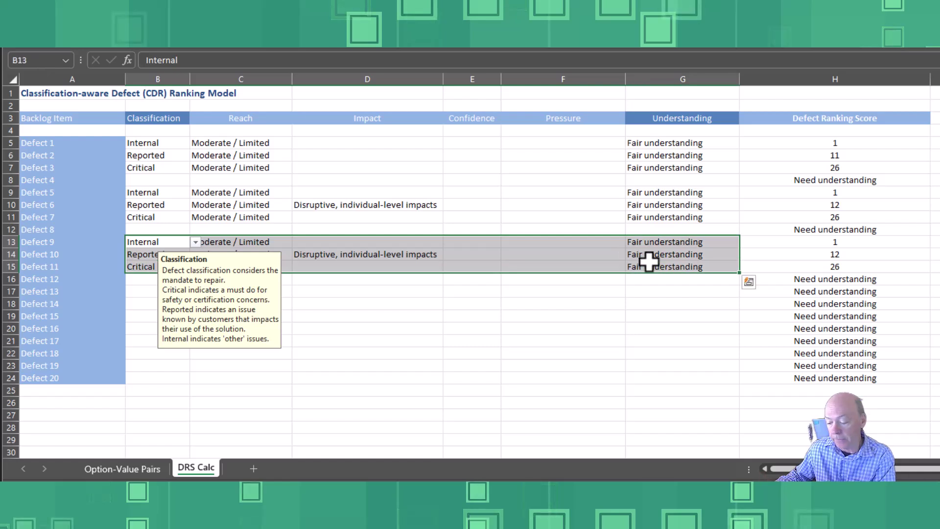
{"action": "key", "text": "ctrl+c"}
{"action": "left_click", "coordinate": [149, 290]}
{"action": "key", "text": "ctrl+v"}
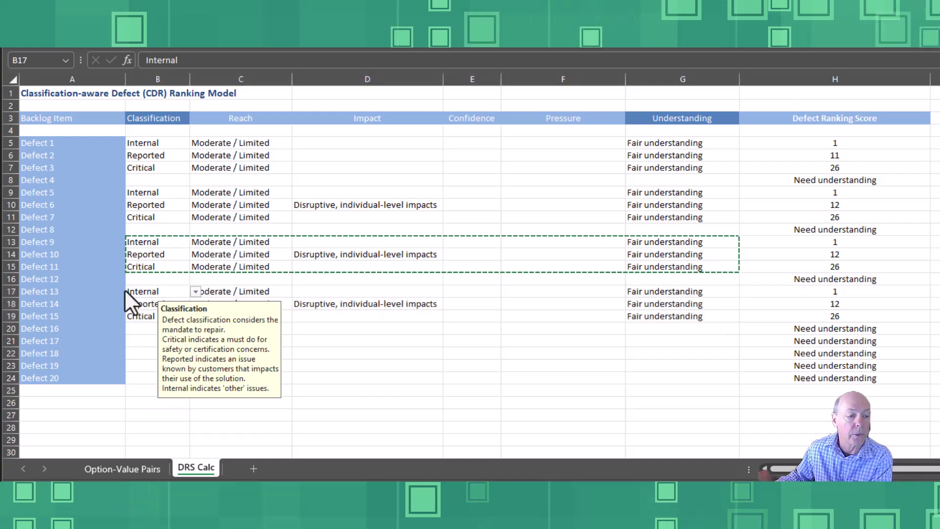
Step: Set the Classification of Defects 14 and 15 to Internal
{"action": "left_click", "coordinate": [139, 302]}
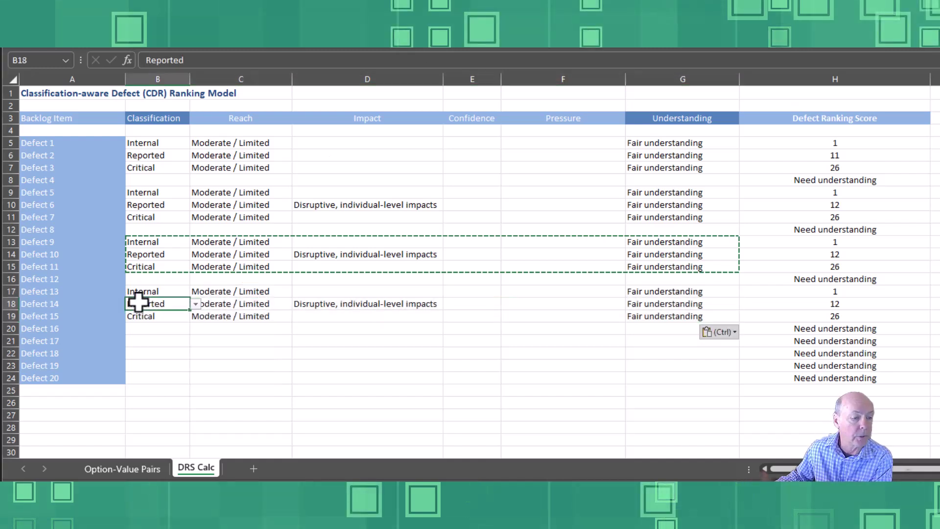
{"action": "left_click", "coordinate": [194, 304]}
{"action": "left_click", "coordinate": [172, 332]}
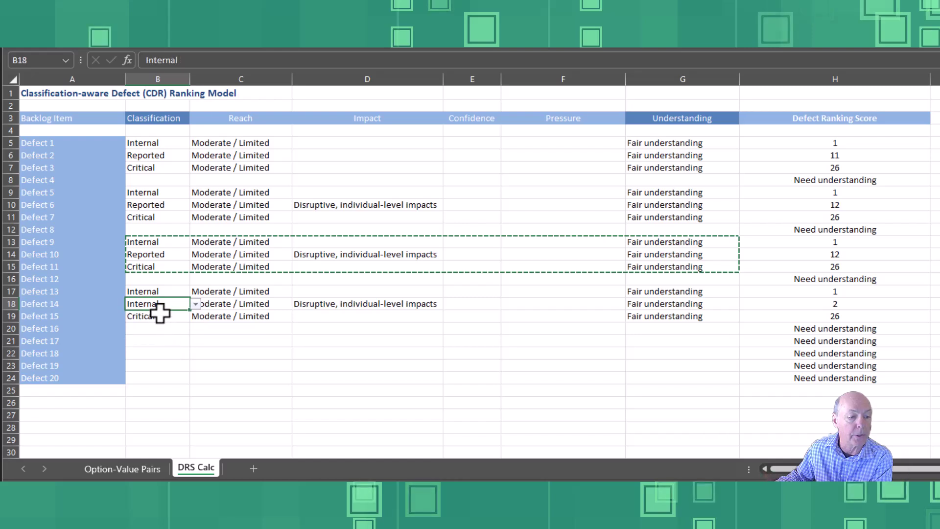
{"action": "left_click", "coordinate": [160, 314]}
{"action": "left_click", "coordinate": [195, 317]}
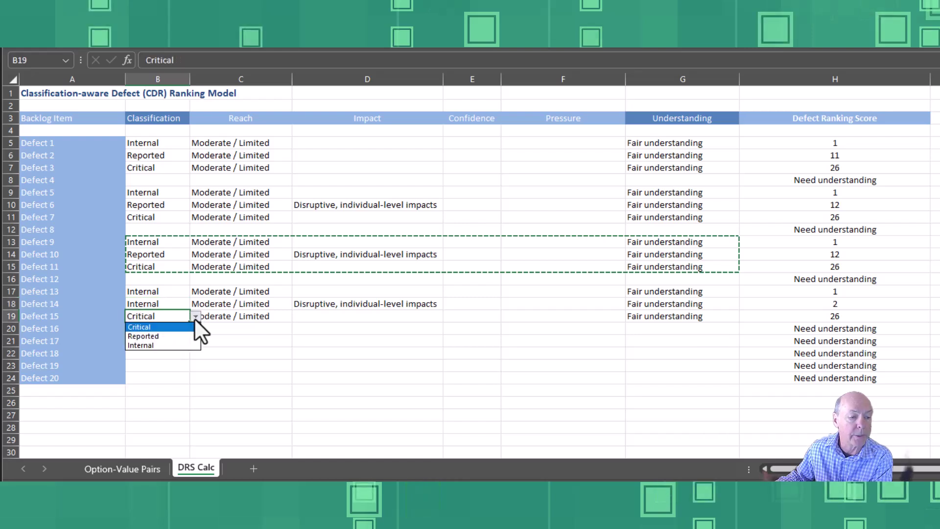
{"action": "left_click", "coordinate": [165, 344]}
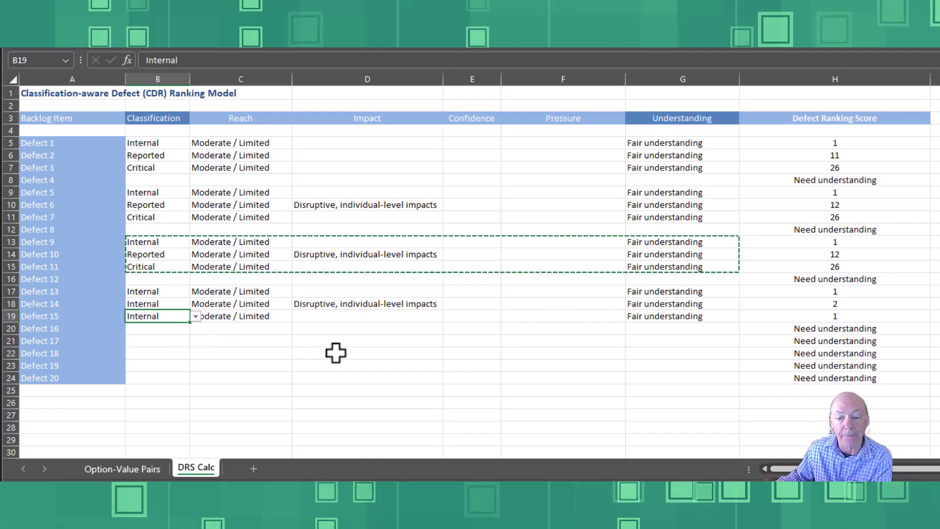
Step: Set the Impact of Defects 13 and 15 to Disruptive, individual-level impacts and check the ranking score of Defect 13
{"action": "left_click", "coordinate": [399, 292]}
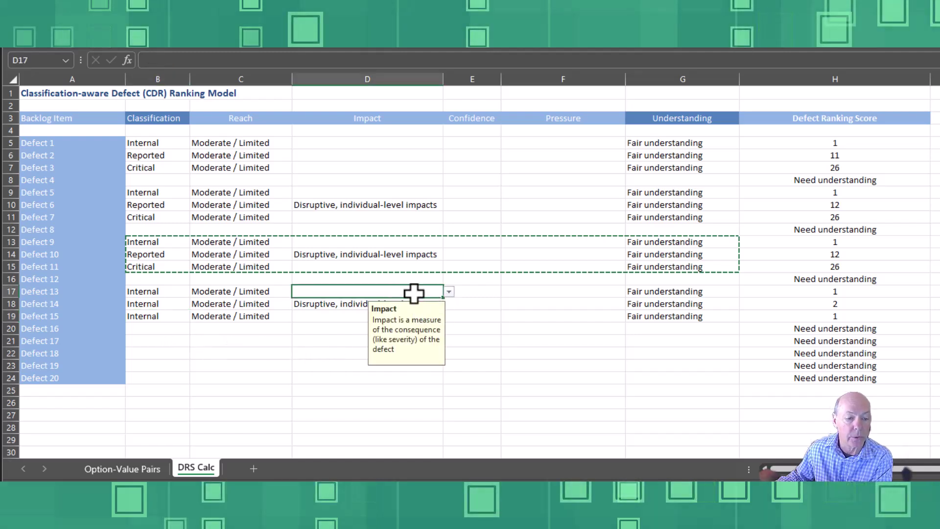
{"action": "left_click", "coordinate": [449, 292]}
{"action": "left_click", "coordinate": [431, 320]}
{"action": "left_click", "coordinate": [426, 317]}
{"action": "left_click", "coordinate": [449, 316]}
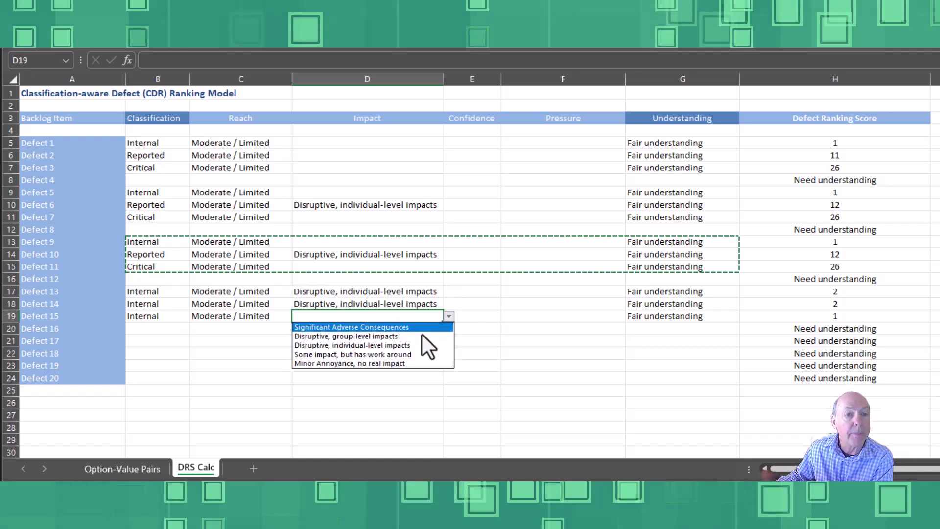
{"action": "key", "text": "Return"}
{"action": "left_click", "coordinate": [828, 291]}
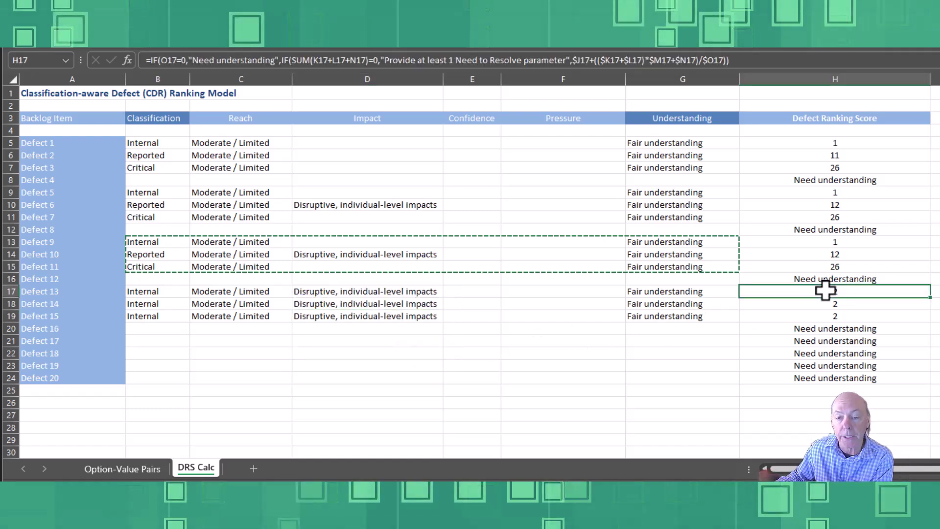
Step: Set Pressure for Defects 13, 14 and 15 to "Relaxed, not at risk", "On track to resolve as needed" and "Due date is near, not on track"
{"action": "left_click", "coordinate": [559, 292]}
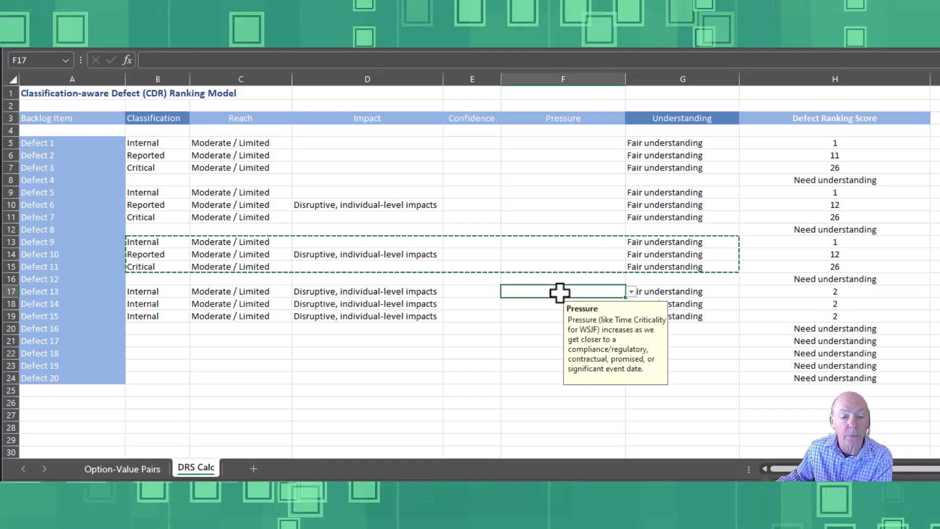
{"action": "left_click", "coordinate": [630, 292]}
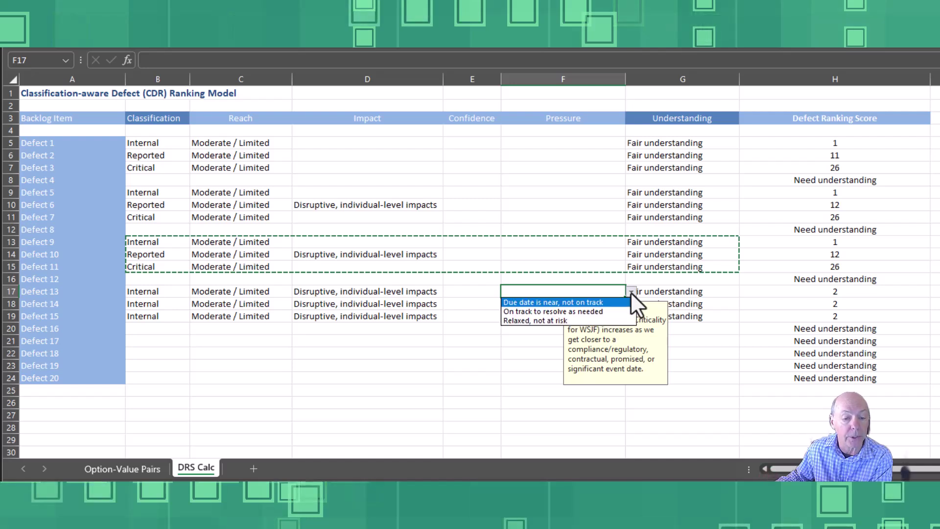
{"action": "left_click", "coordinate": [570, 320]}
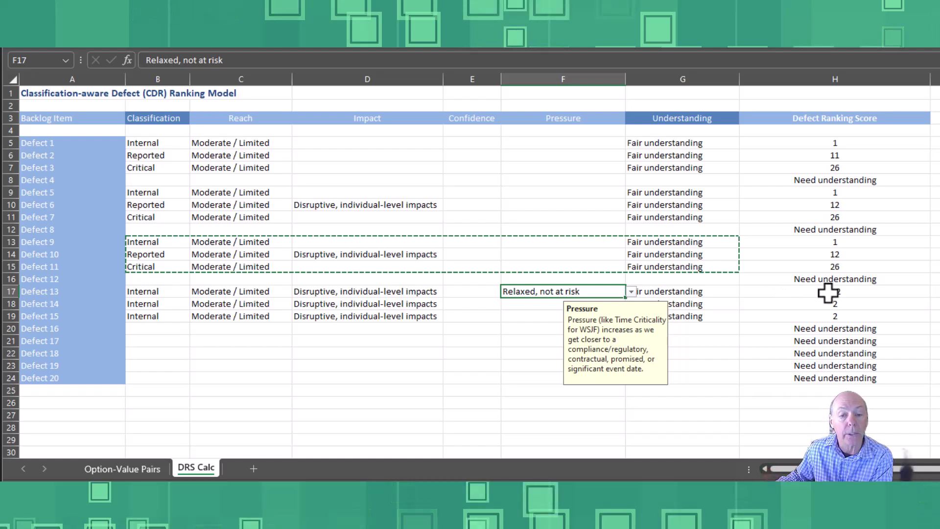
{"action": "left_click", "coordinate": [541, 305]}
{"action": "left_click", "coordinate": [631, 304]}
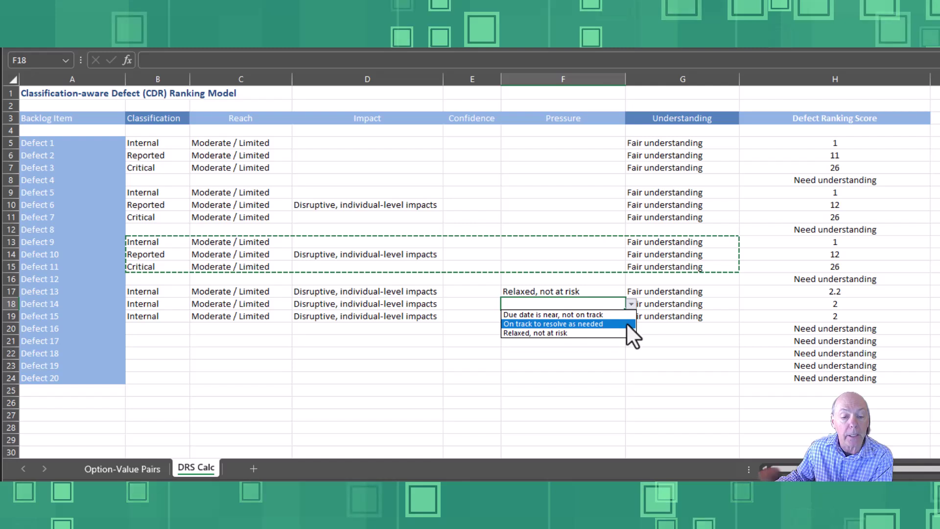
{"action": "left_click", "coordinate": [625, 323]}
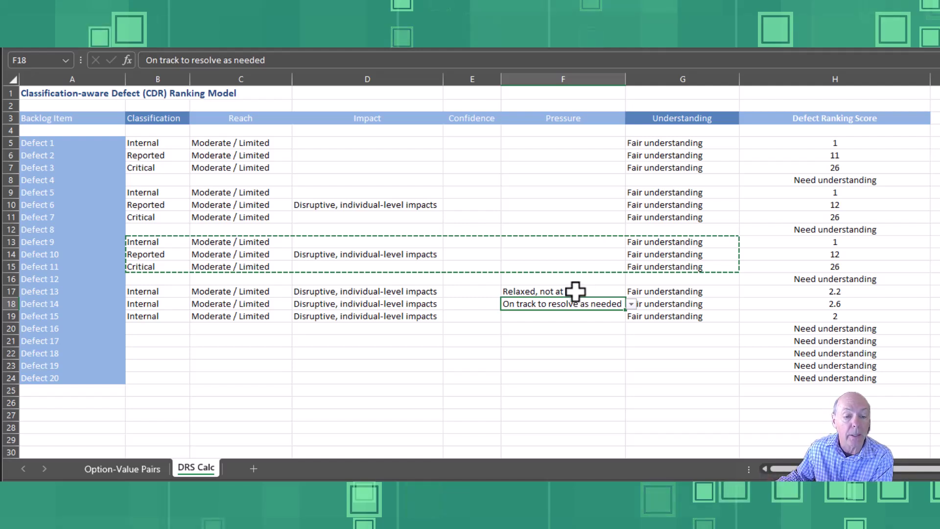
{"action": "left_click", "coordinate": [594, 316]}
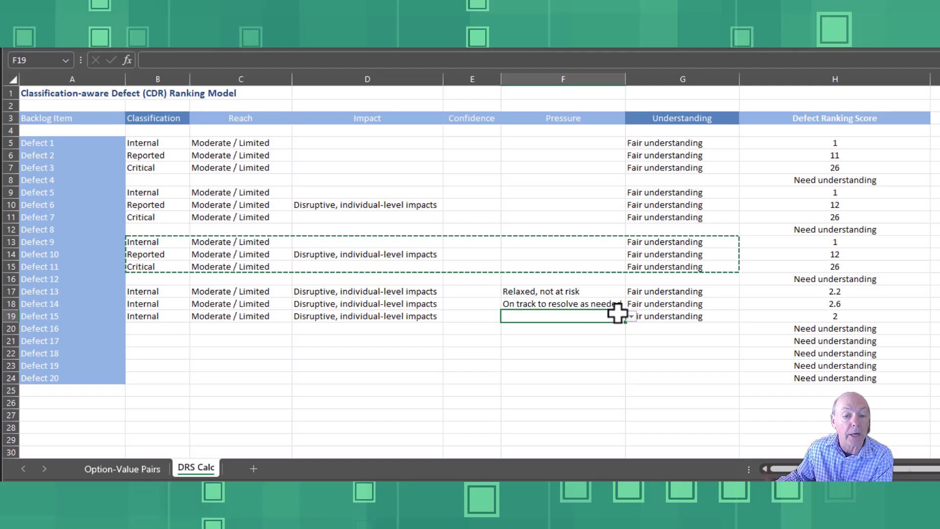
{"action": "left_click", "coordinate": [631, 317]}
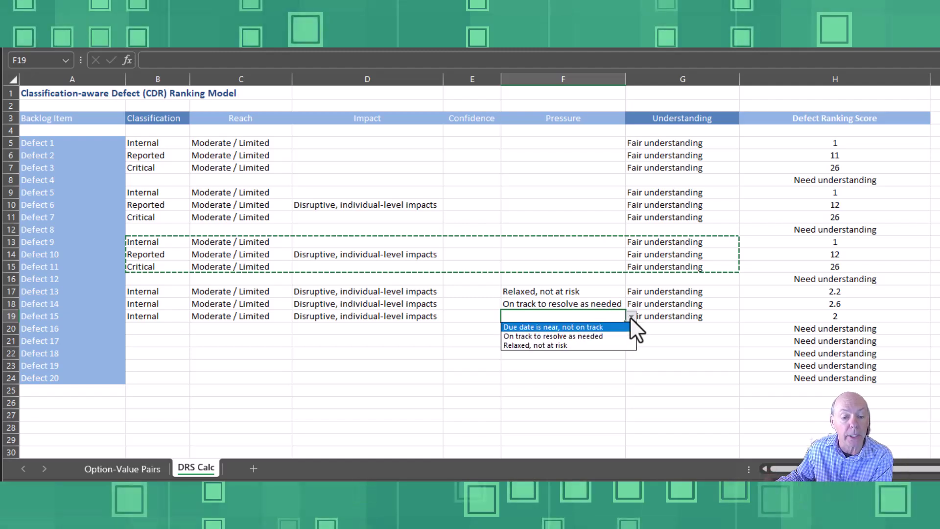
{"action": "left_click", "coordinate": [609, 325]}
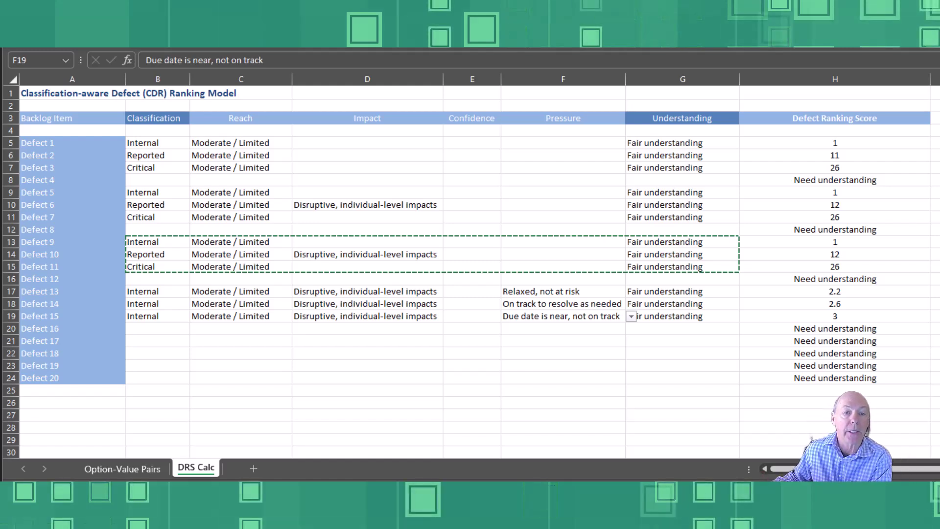
Step: Clear the Pressure cells of Defects 13 to 15 (F17:F19) and check their ranking scores
{"action": "left_click", "coordinate": [571, 290]}
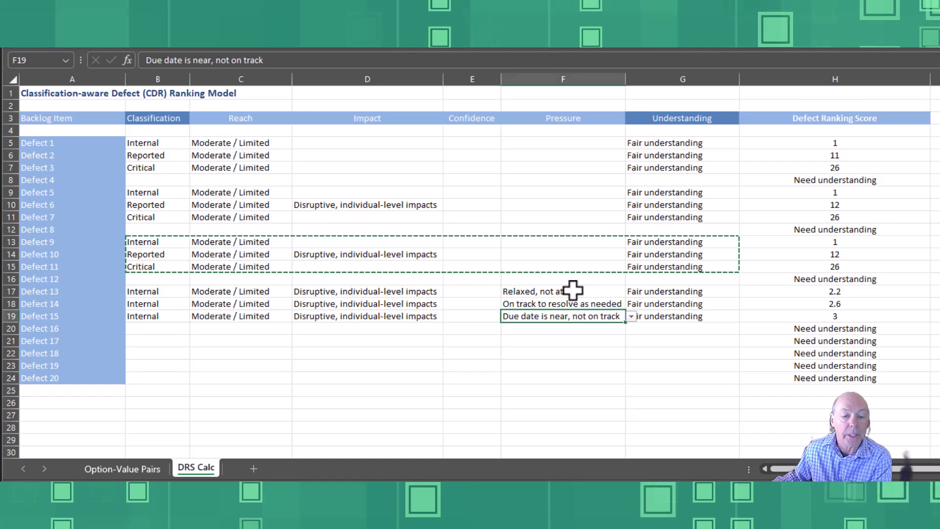
{"action": "left_click_drag", "start_coordinate": [571, 291], "coordinate": [574, 311]}
{"action": "key", "text": "Delete"}
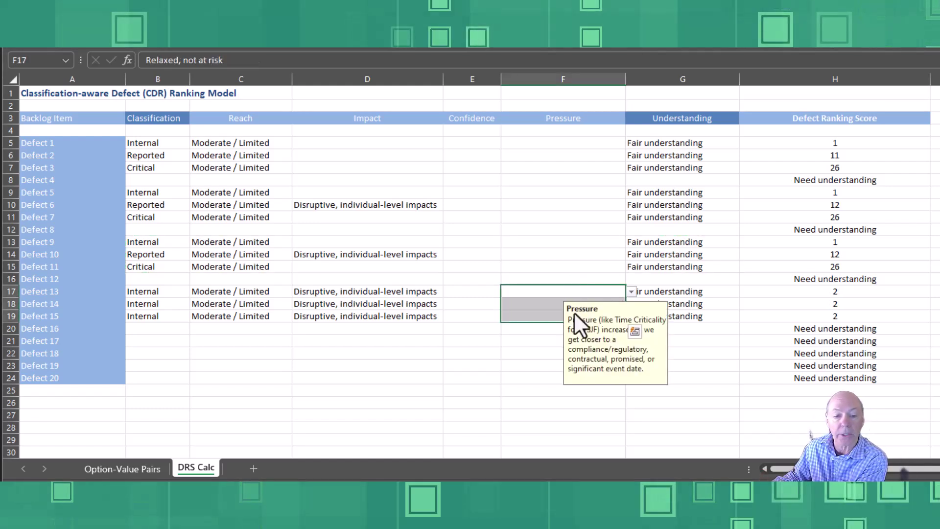
{"action": "left_click", "coordinate": [817, 294]}
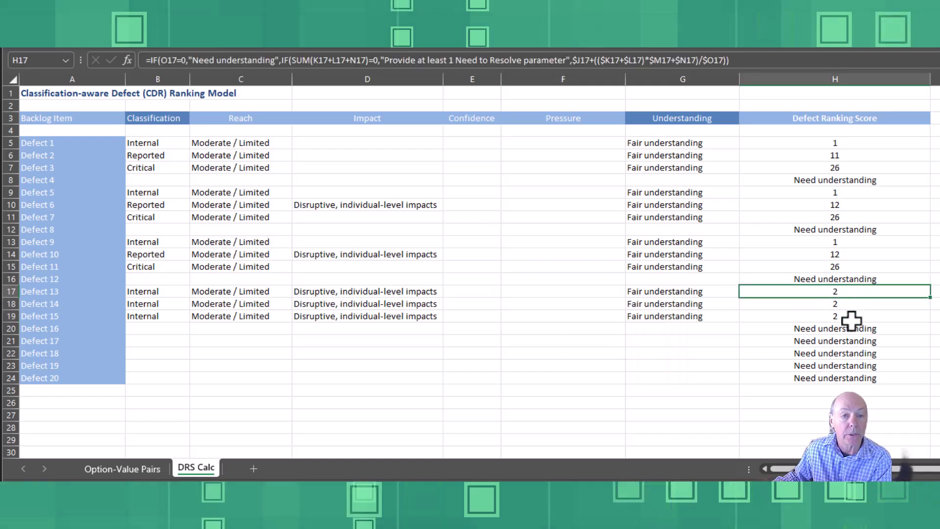
Step: Set the Understanding of Defect 13 to Well understood and check its ranking score
{"action": "left_click", "coordinate": [701, 292]}
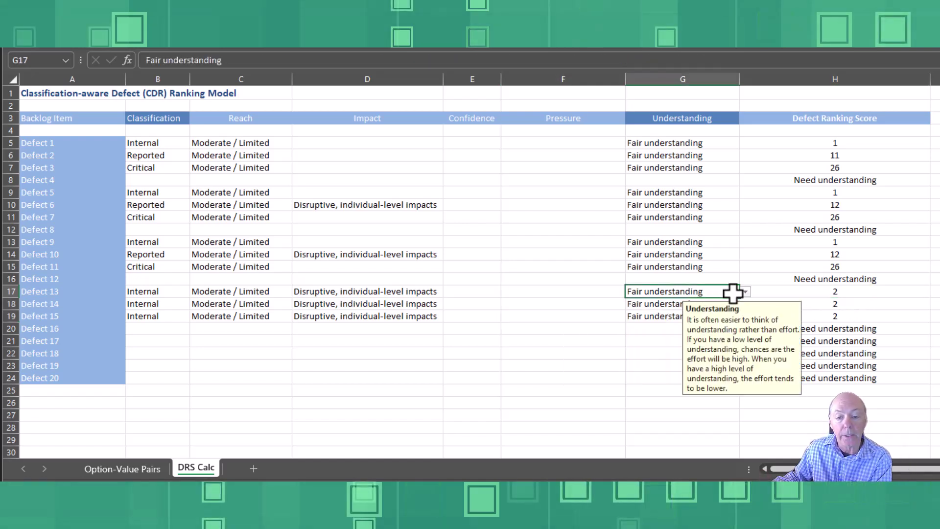
{"action": "left_click", "coordinate": [744, 292]}
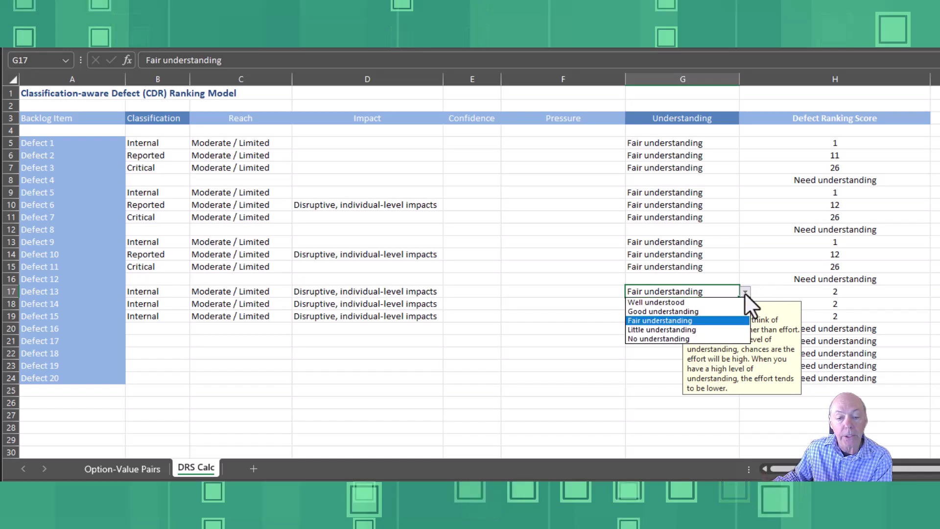
{"action": "left_click", "coordinate": [726, 303]}
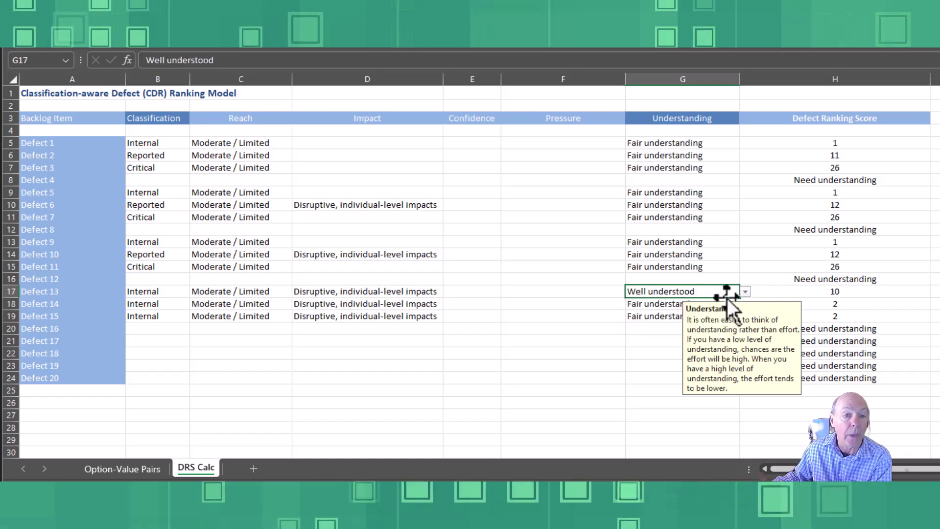
{"action": "left_click", "coordinate": [850, 291]}
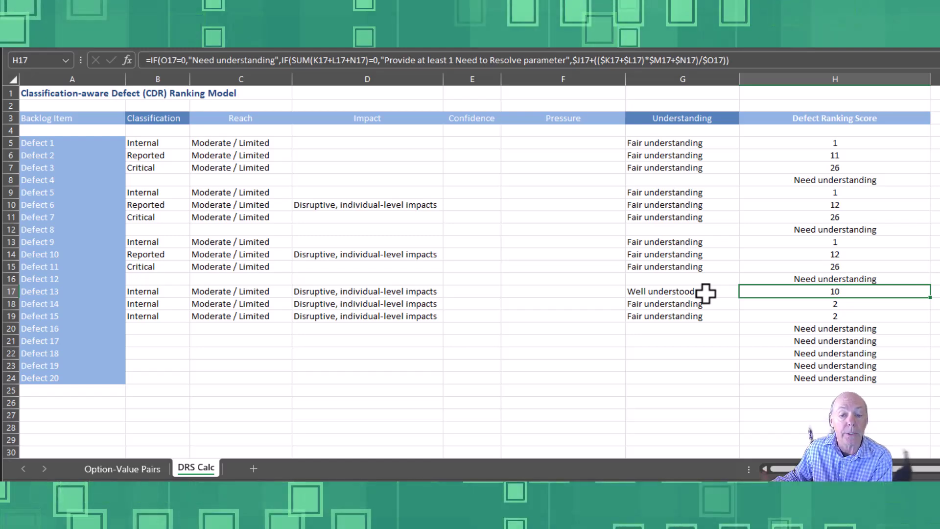
Step: Set the Understanding of Defect 15 to No understanding
{"action": "left_click", "coordinate": [707, 317]}
{"action": "left_click", "coordinate": [746, 316]}
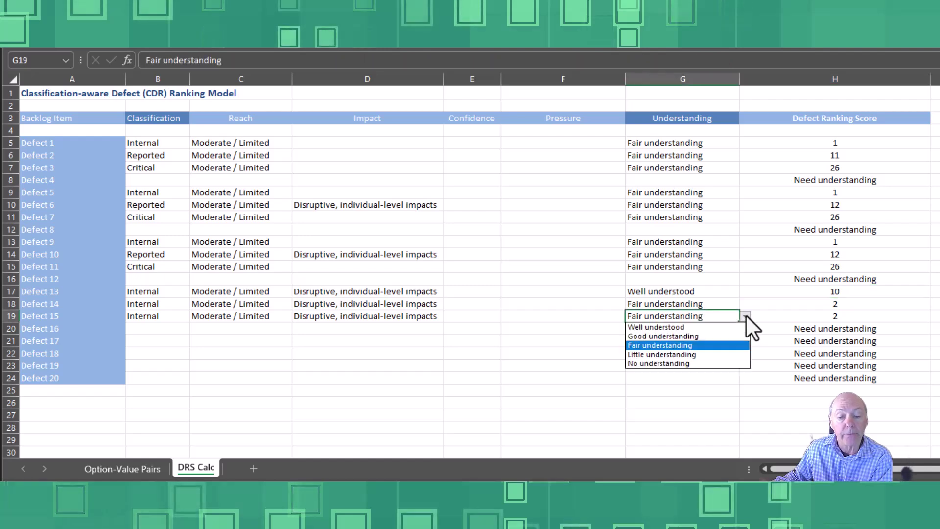
{"action": "left_click", "coordinate": [695, 363]}
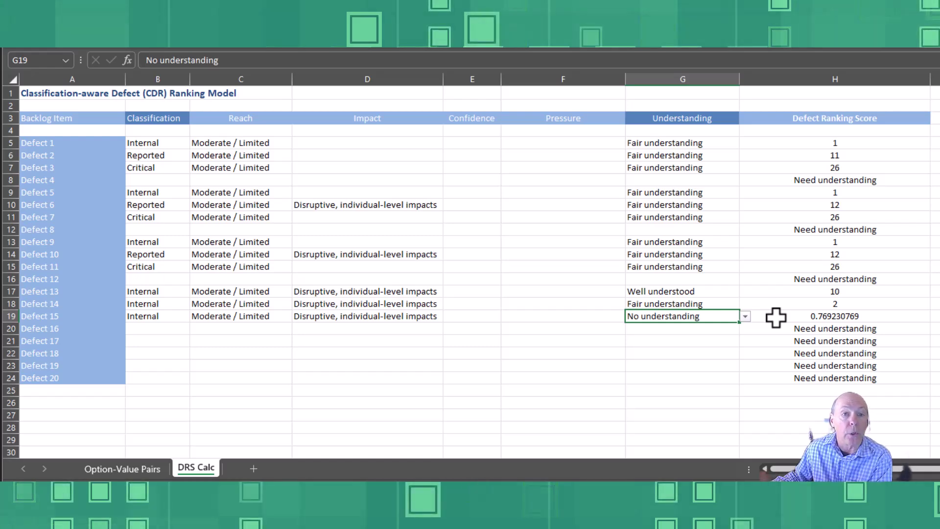
Step: Set the Classification of Defect 15 to Critical
{"action": "left_click", "coordinate": [172, 316]}
{"action": "left_click", "coordinate": [196, 316]}
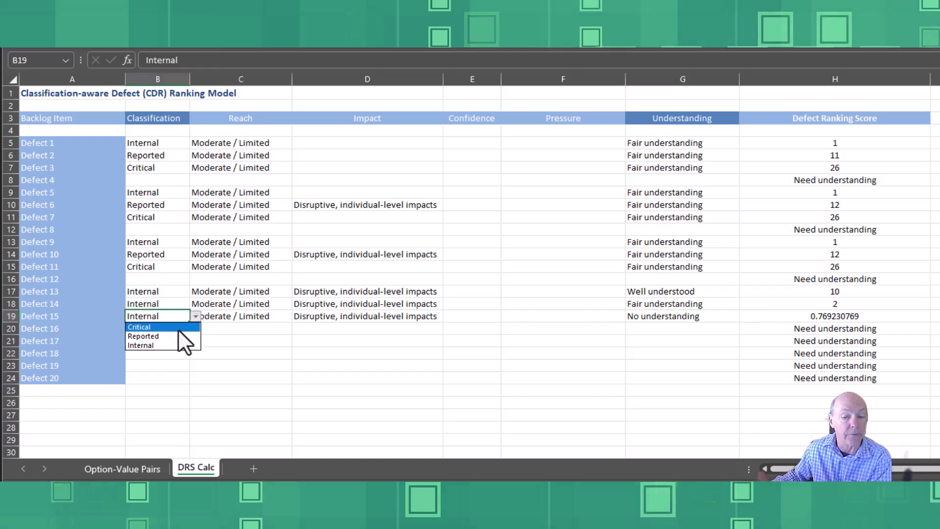
{"action": "left_click", "coordinate": [178, 328]}
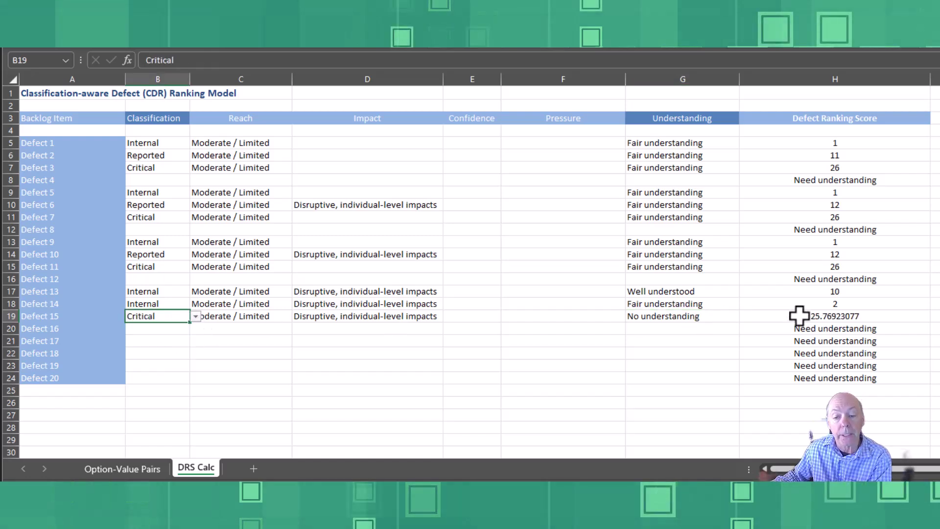